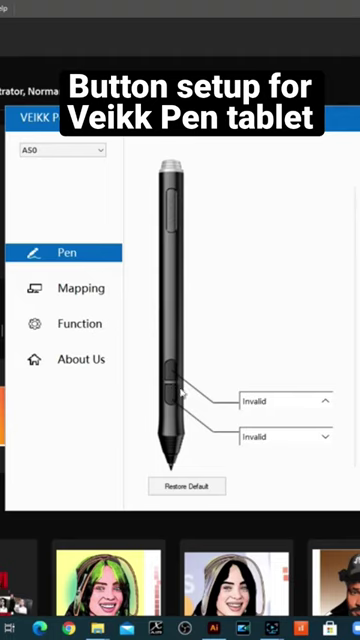
# Open the upper pen side button's Invalid dropdown to show its function choices.
pyautogui.click(302, 402)
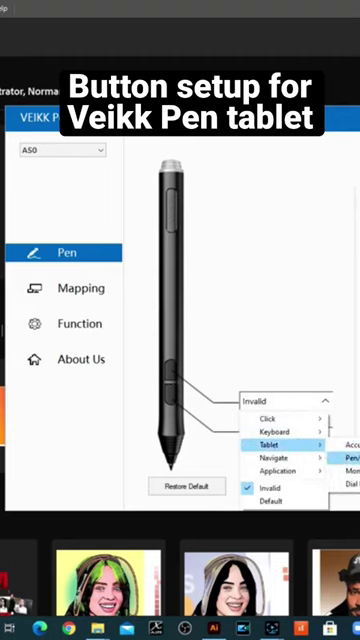
# Open the lower side button's function choices, then dismiss them, keeping it Invalid.
pyautogui.moveTo(285, 444)
pyautogui.click(323, 401)
pyautogui.click(323, 437)
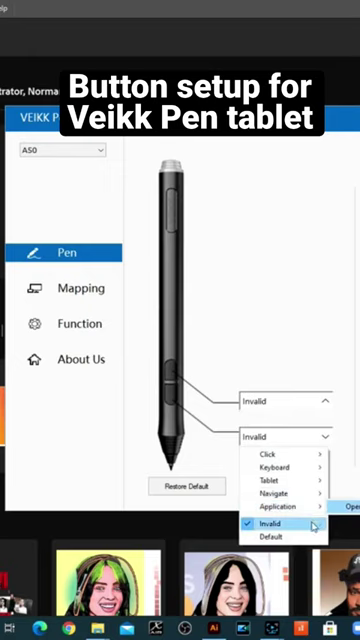
pyautogui.click(325, 342)
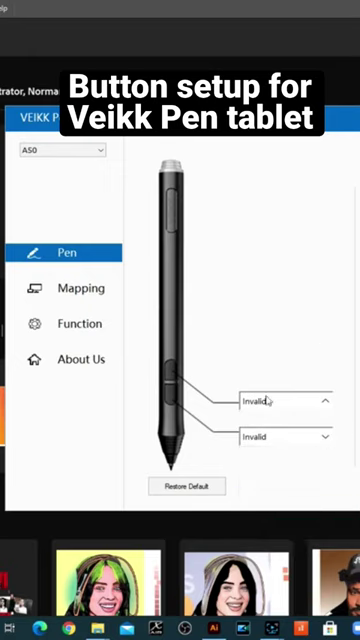